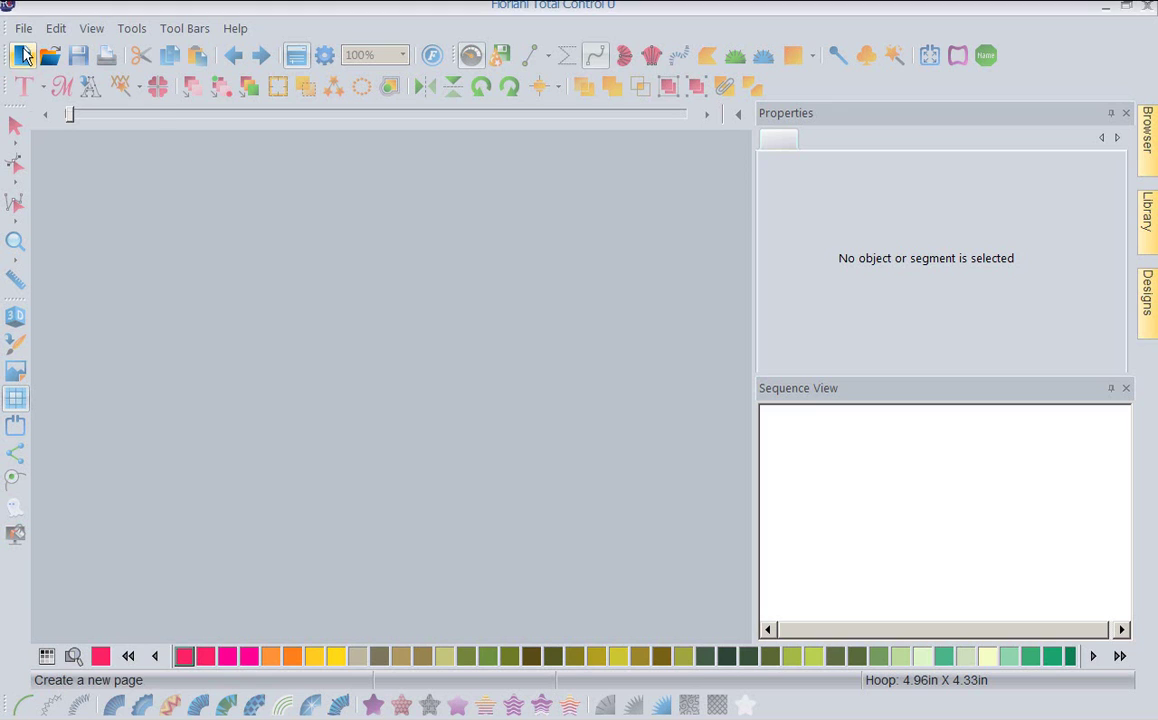
Create a new blank design page, Design2, with rulers switched from Metric back to Imperial inches
{"action": "left_click", "coordinate": [24, 56]}
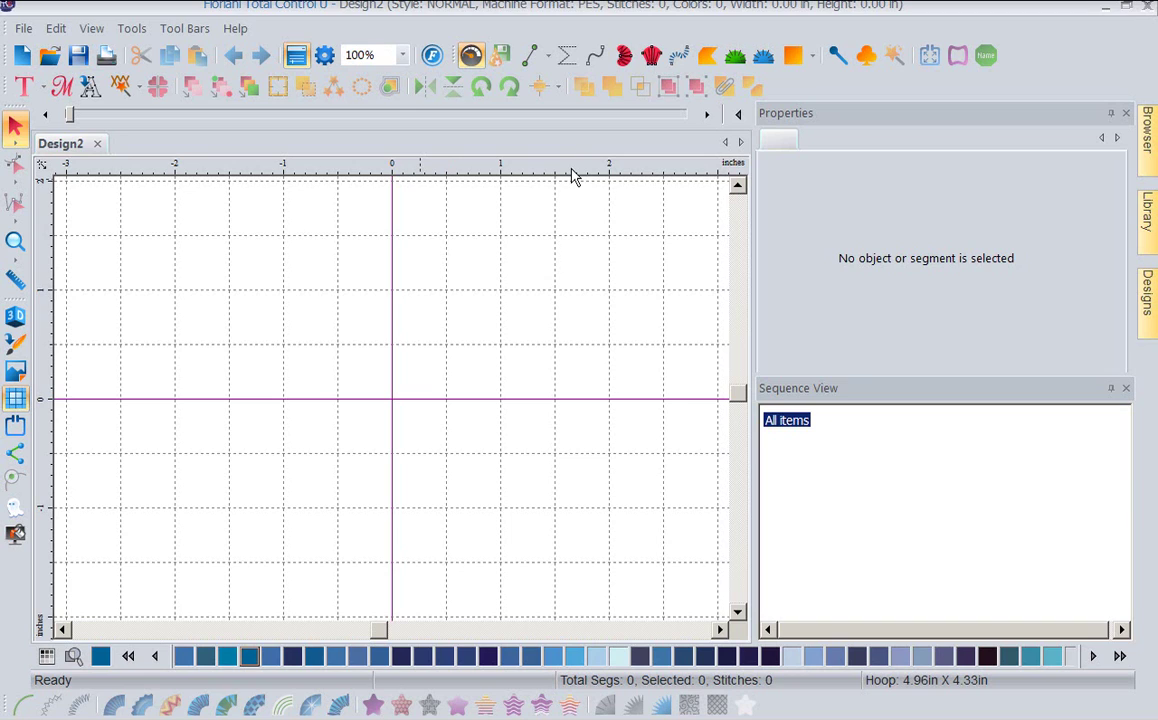
{"action": "right_click", "coordinate": [575, 177]}
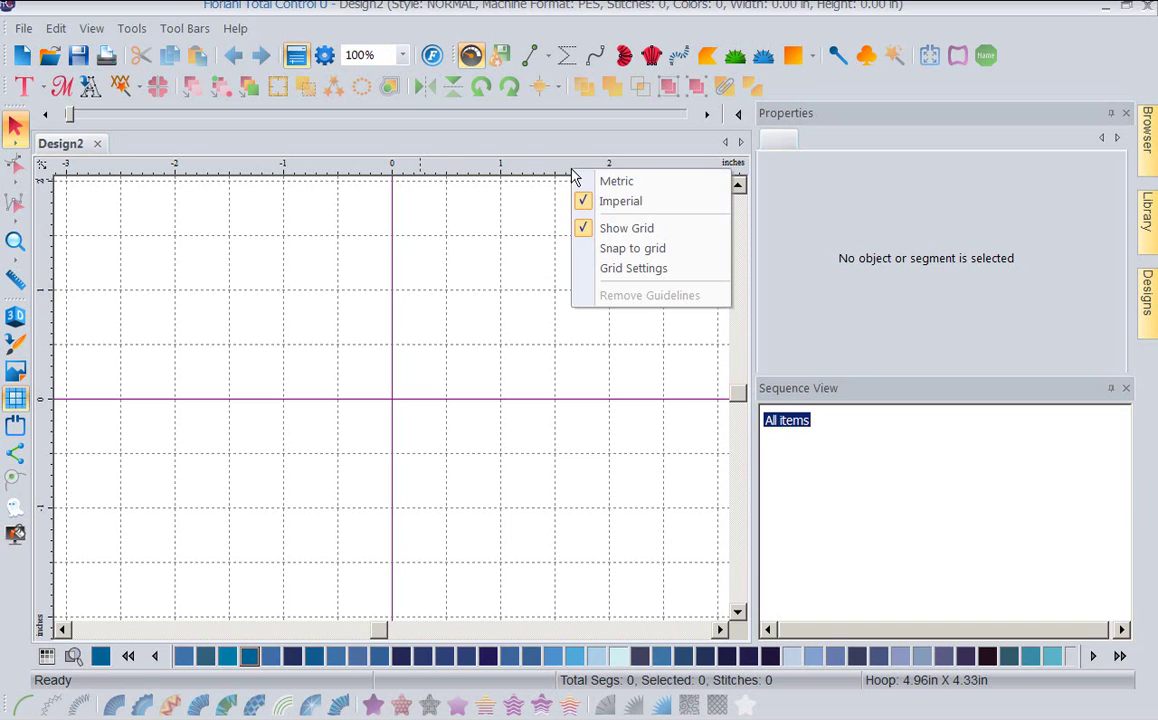
{"action": "left_click", "coordinate": [578, 183]}
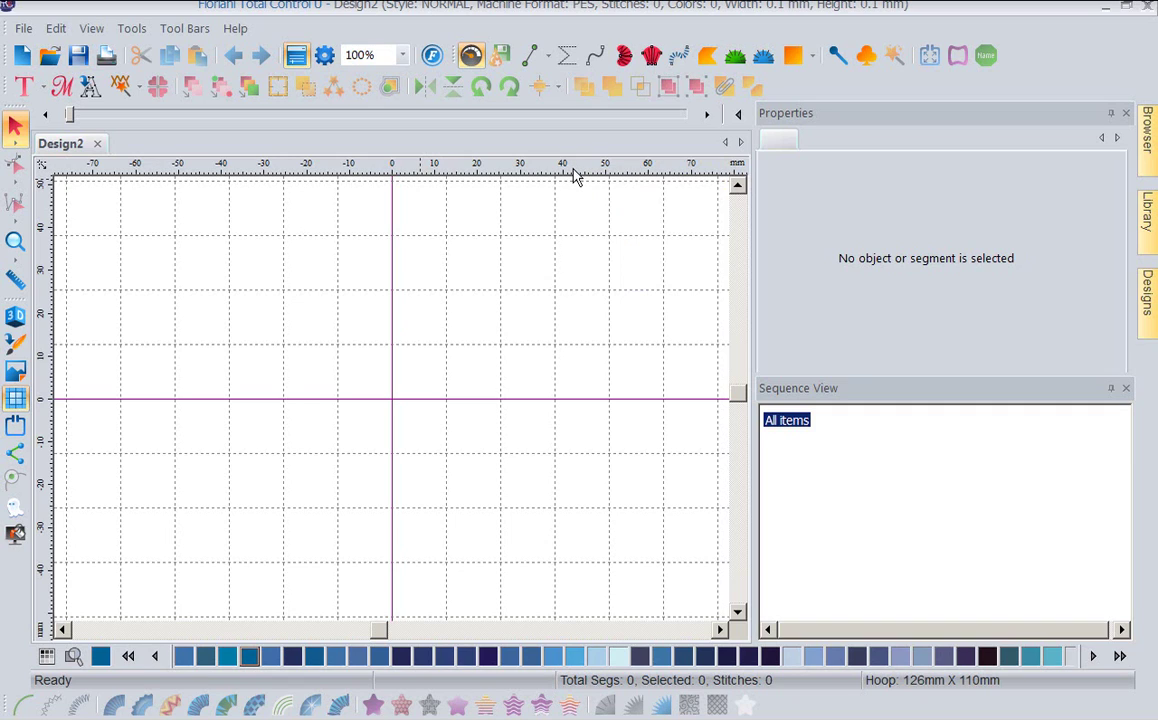
{"action": "right_click", "coordinate": [575, 177]}
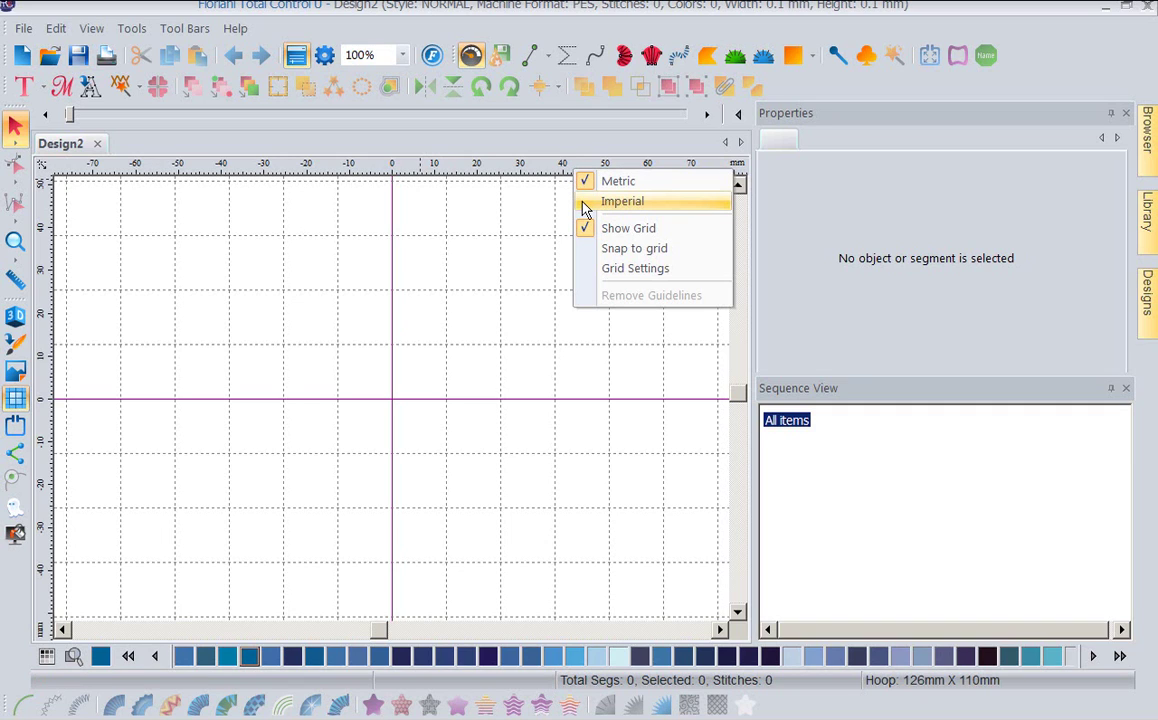
{"action": "left_click", "coordinate": [586, 204]}
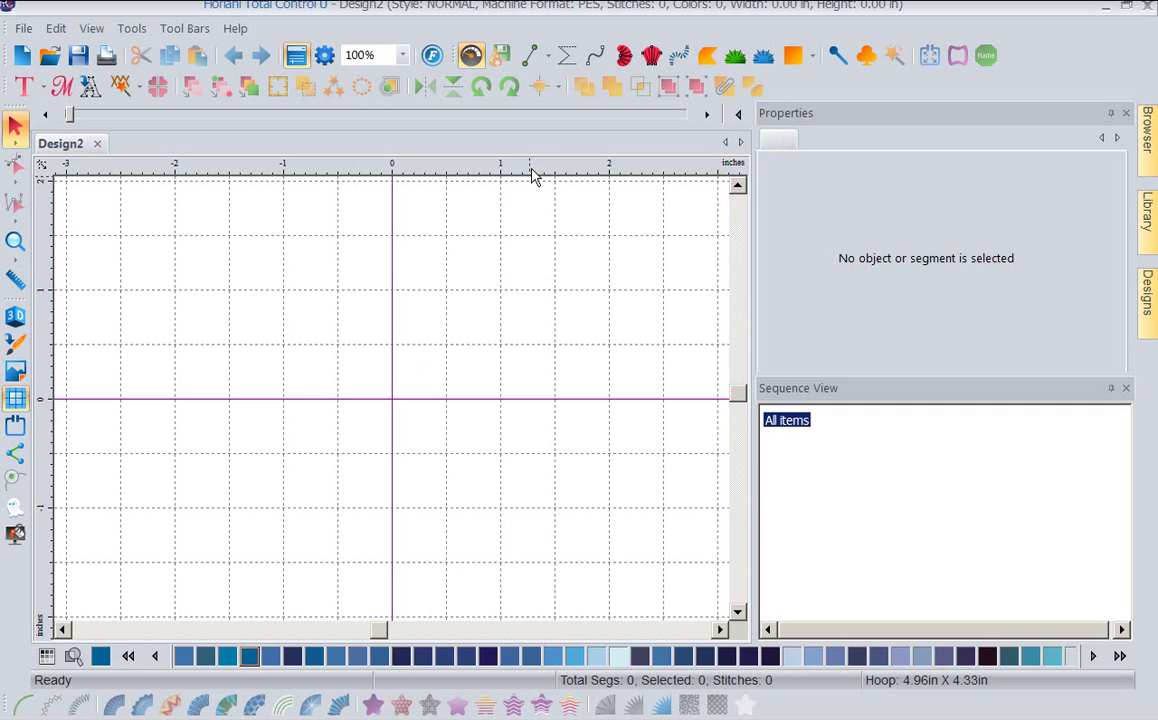
Open Grid Settings from the top ruler's context menu to show the Options dialog's Grid tab
{"action": "right_click", "coordinate": [533, 176]}
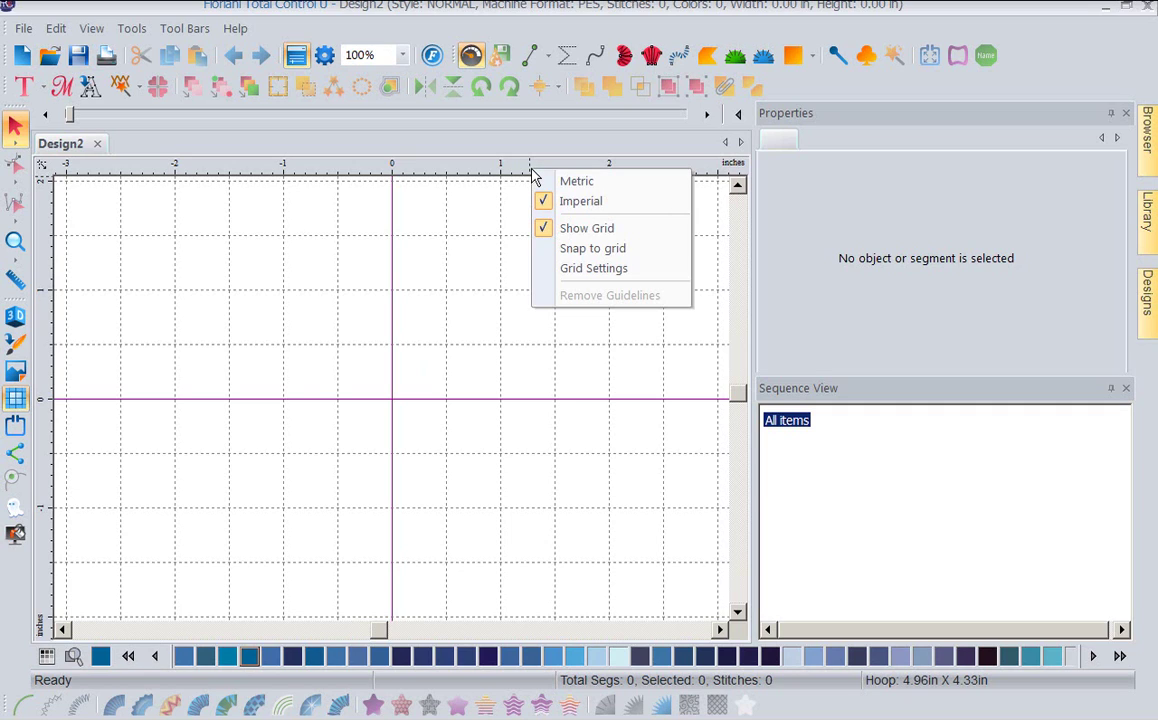
{"action": "left_click", "coordinate": [549, 269]}
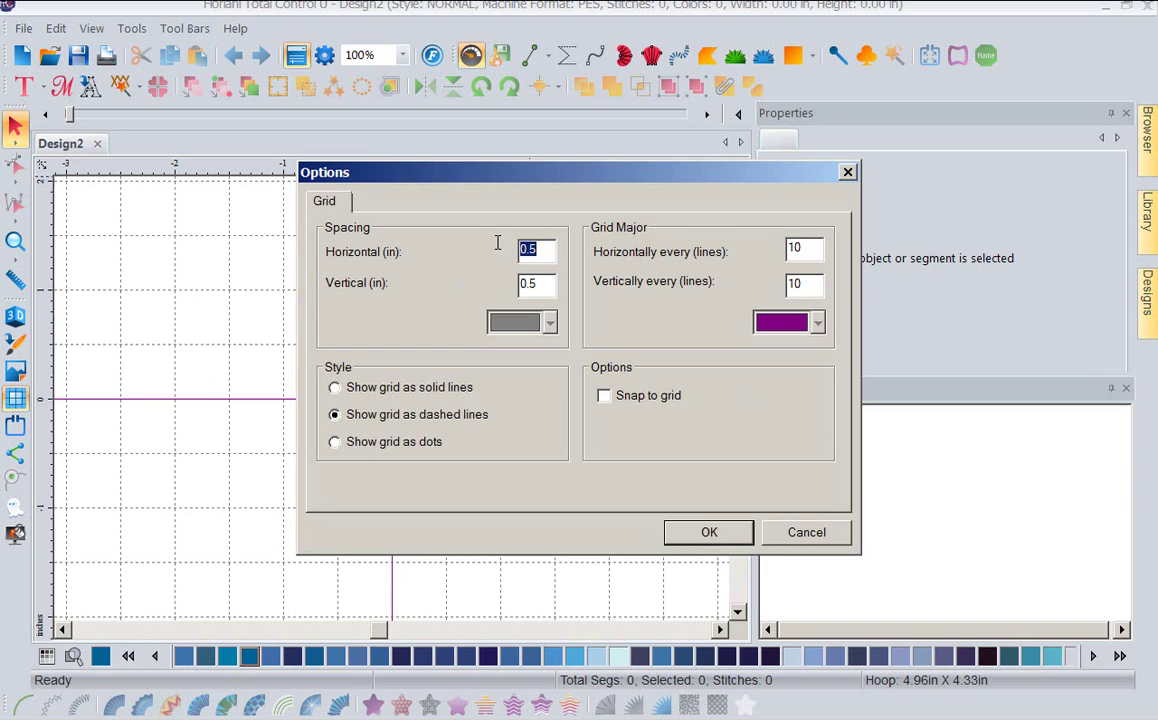
Set grid spacing to 1 in both directions, red line colour, and major lines every 5, then apply
{"action": "type", "text": "1"}
{"action": "left_click_drag", "start_coordinate": [542, 287], "coordinate": [499, 289]}
{"action": "type", "text": "1"}
{"action": "left_click", "coordinate": [550, 323]}
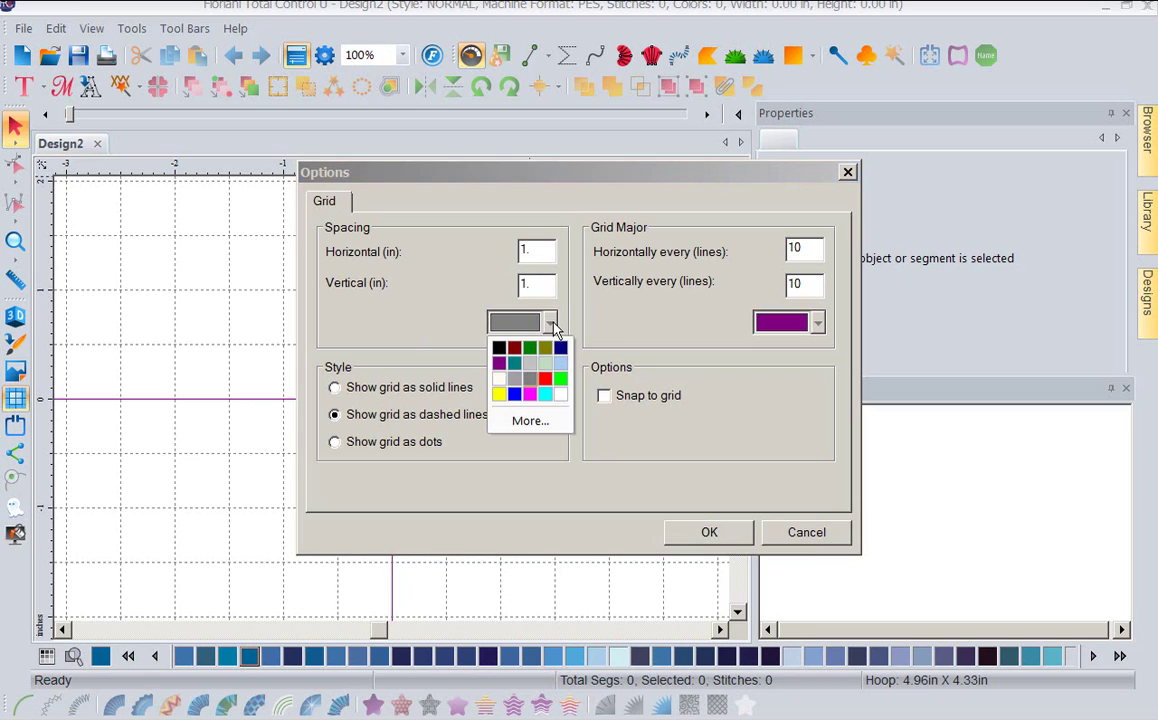
{"action": "left_click", "coordinate": [545, 379]}
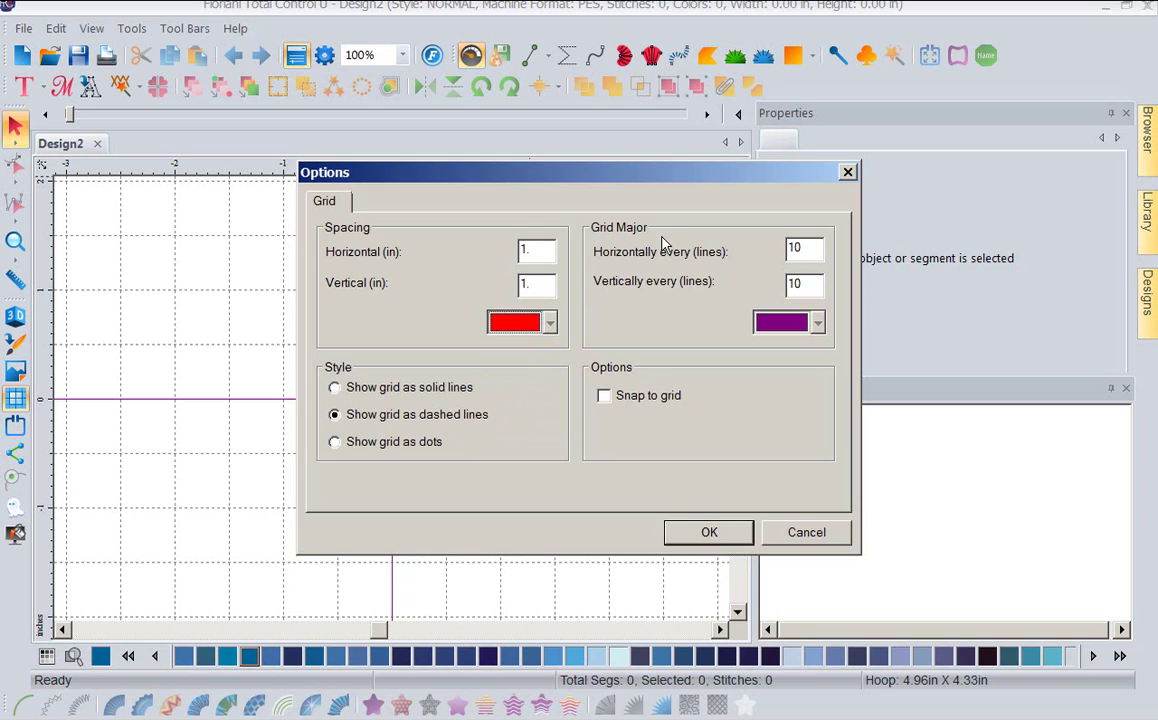
{"action": "left_click", "coordinate": [803, 248]}
{"action": "left_click_drag", "start_coordinate": [803, 248], "coordinate": [773, 246]}
{"action": "type", "text": "5"}
{"action": "left_click_drag", "start_coordinate": [811, 286], "coordinate": [718, 295]}
{"action": "type", "text": "5"}
{"action": "left_click", "coordinate": [706, 535]}
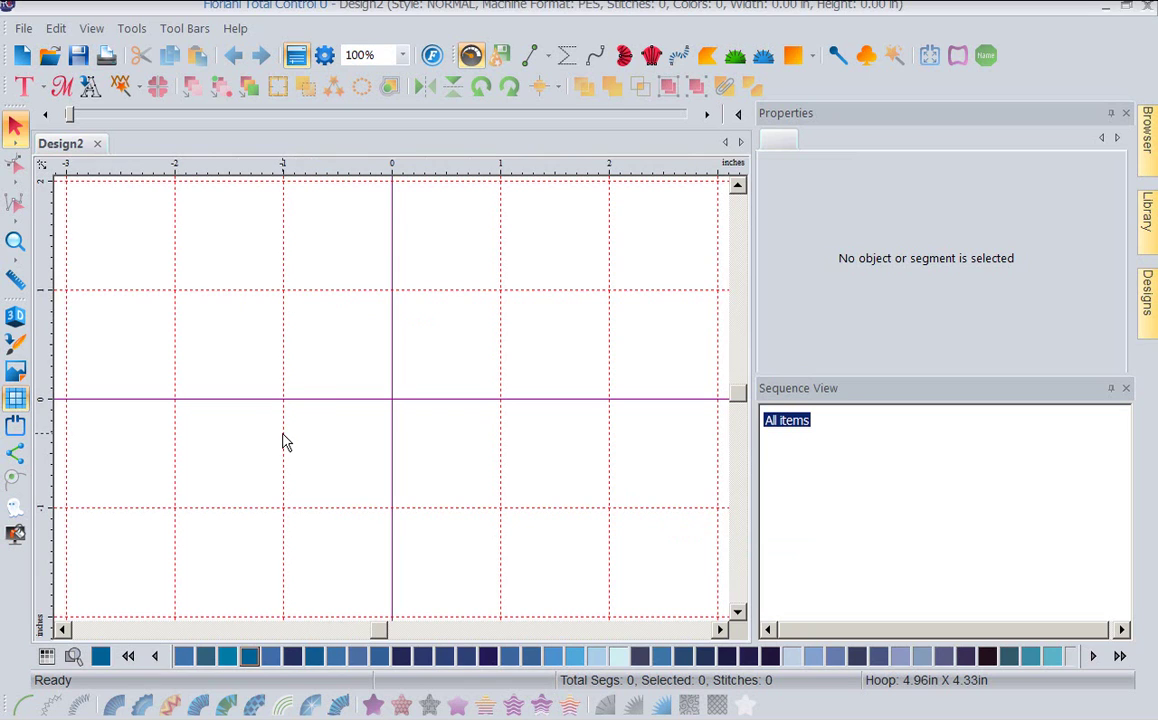
Scroll the canvas right to show 0–6 inches, including the purple 5-inch major line
{"action": "left_click", "coordinate": [720, 630]}
{"action": "left_click", "coordinate": [720, 630]}
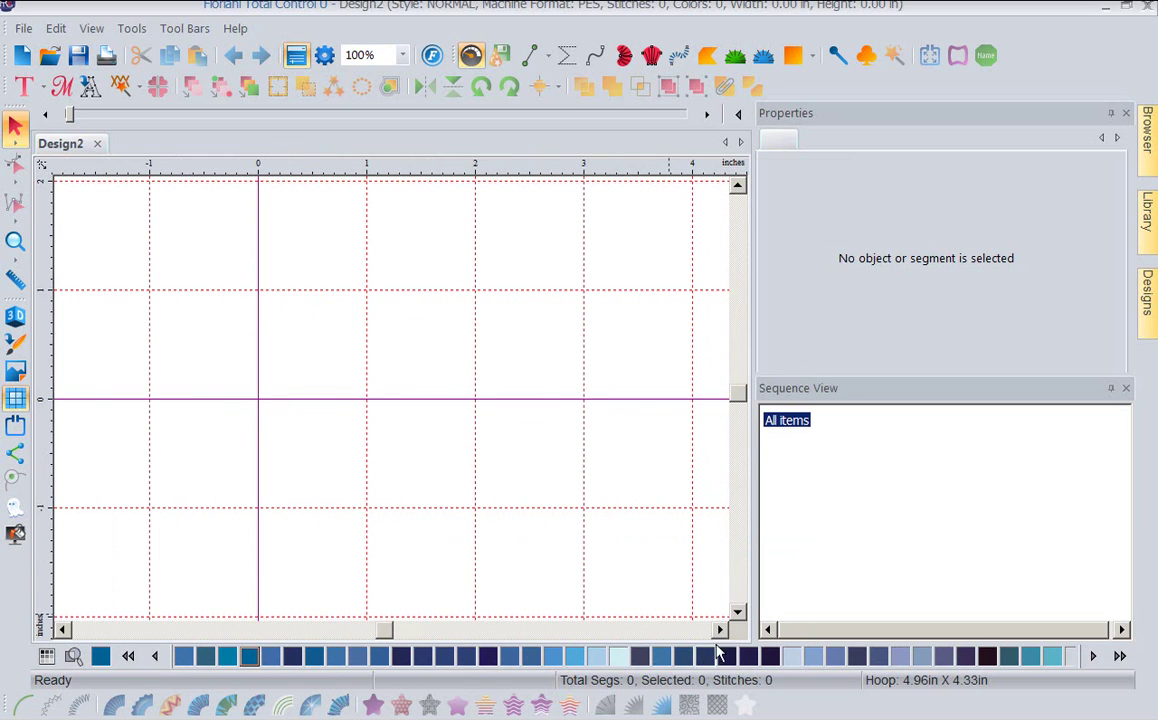
{"action": "left_click", "coordinate": [720, 630]}
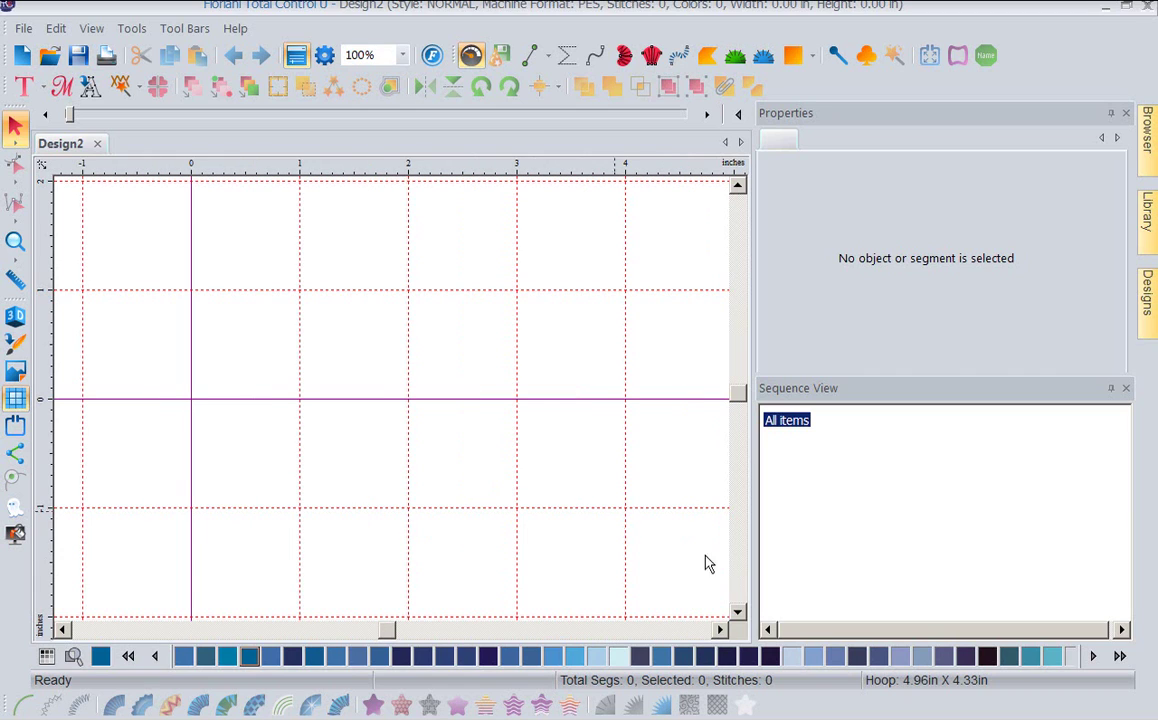
{"action": "scroll", "coordinate": [658, 575], "scroll_direction": "right", "scroll_amount": 2}
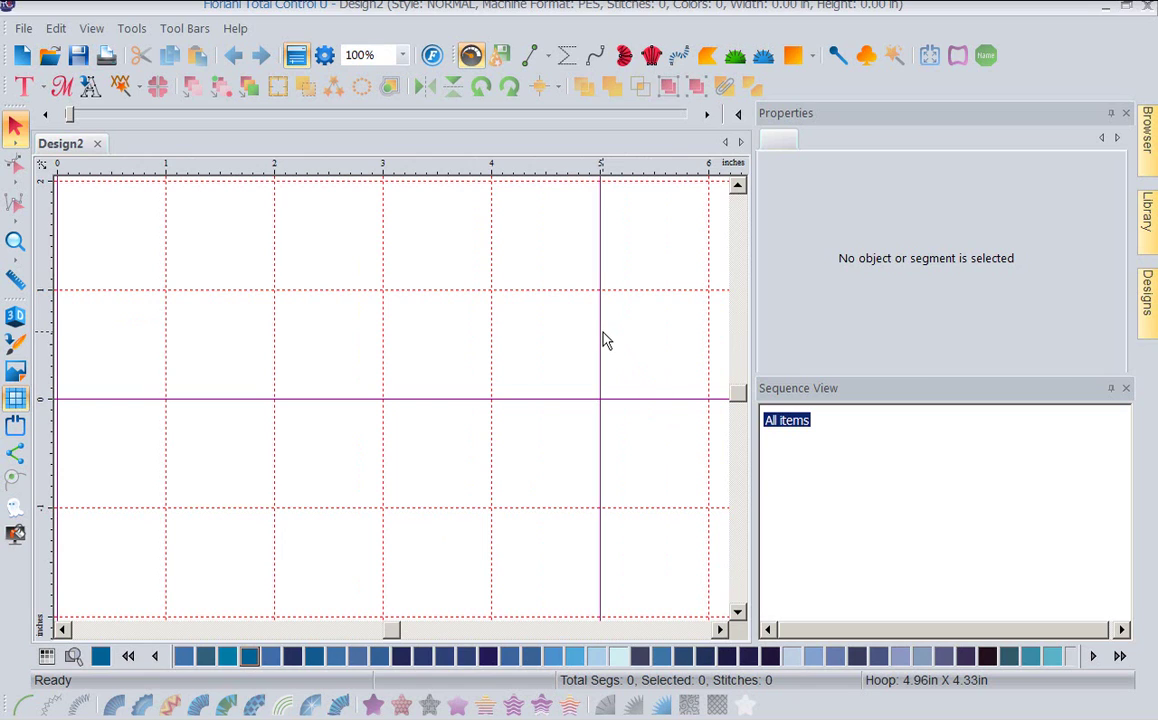
Tick Snap to grid in the ruler's Grid Settings and apply it
{"action": "right_click", "coordinate": [420, 172]}
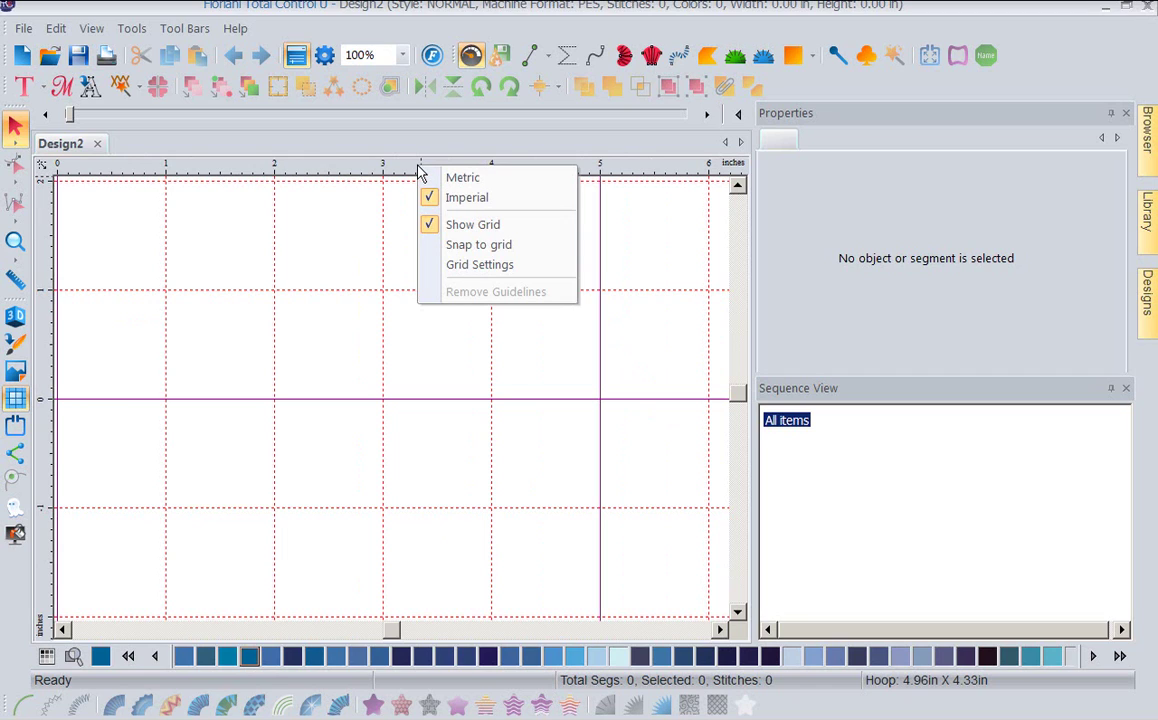
{"action": "left_click", "coordinate": [433, 265]}
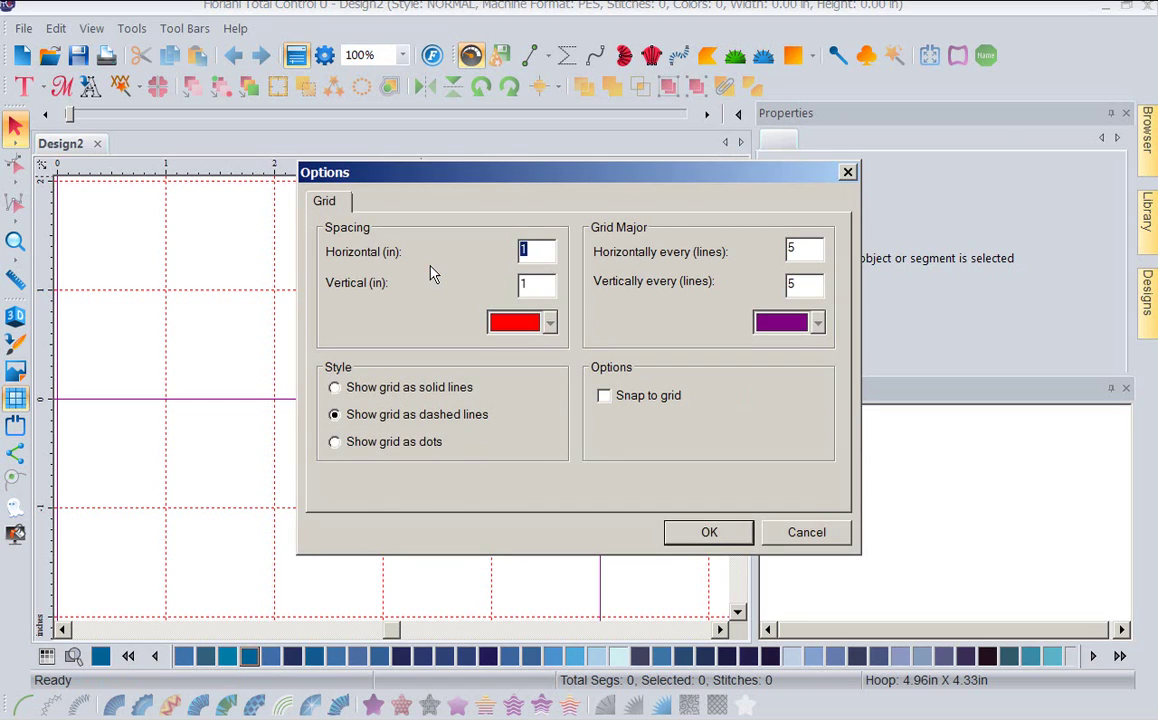
{"action": "left_click", "coordinate": [605, 397]}
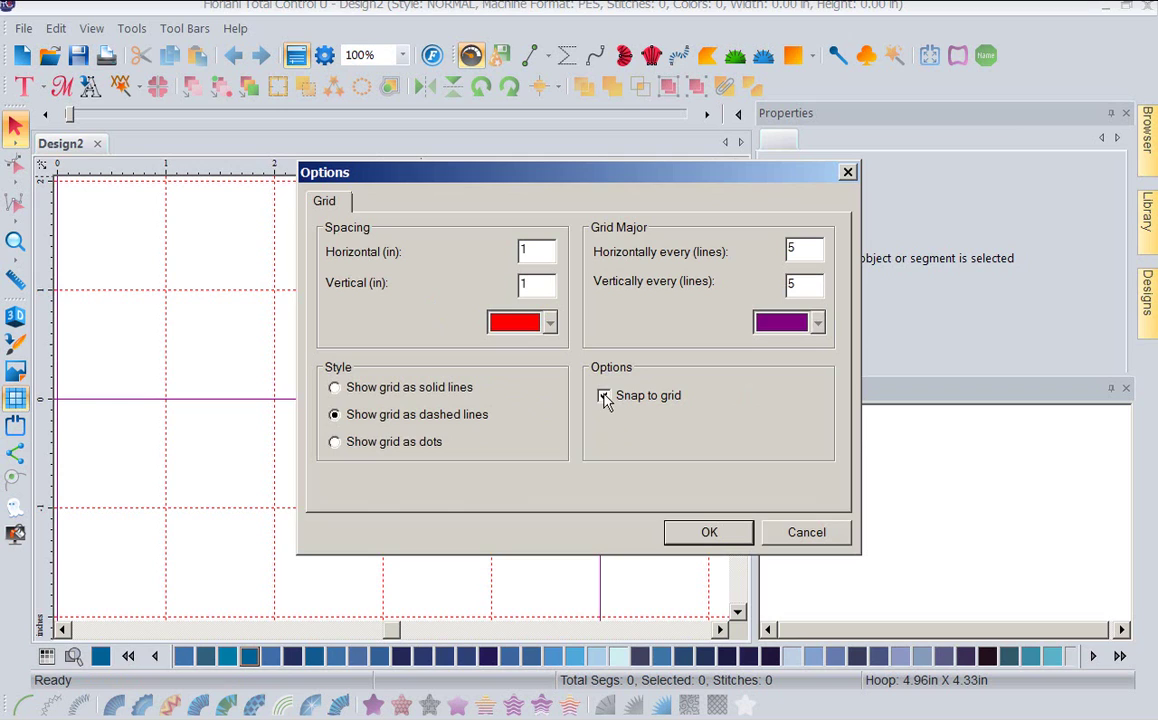
{"action": "left_click", "coordinate": [693, 538]}
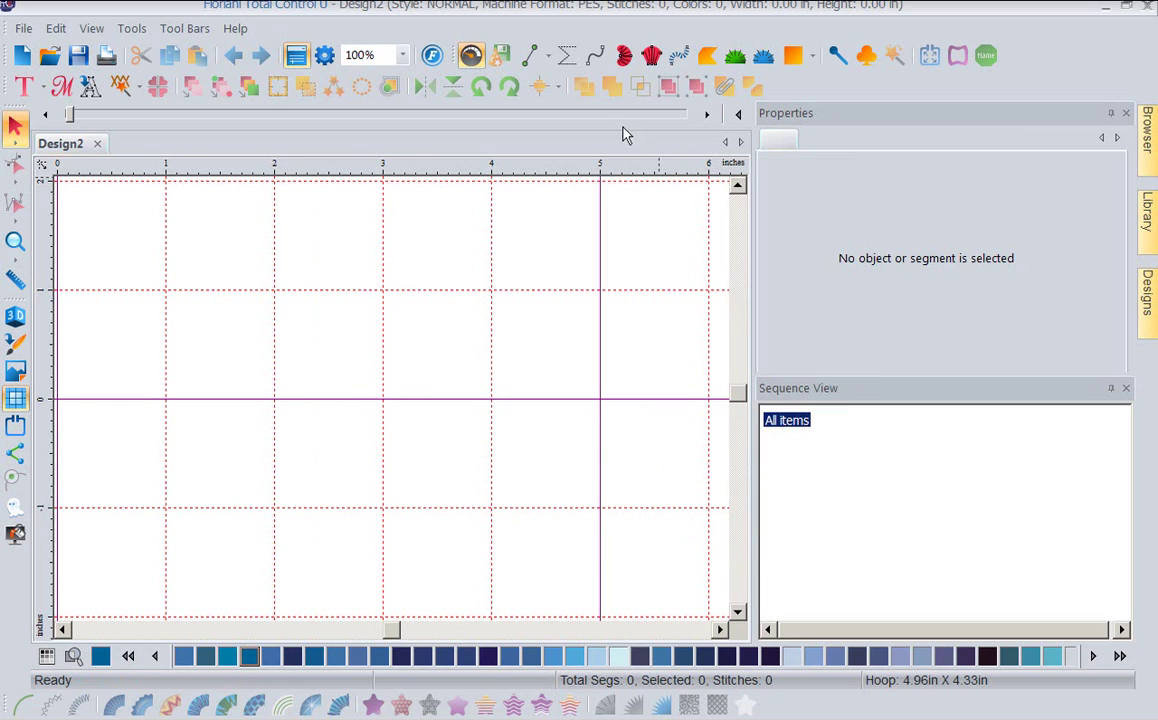
Draw a run stitch path through six grid corners, from (4, 1) to (3, -1), generating 73 stitches
{"action": "left_click", "coordinate": [594, 60]}
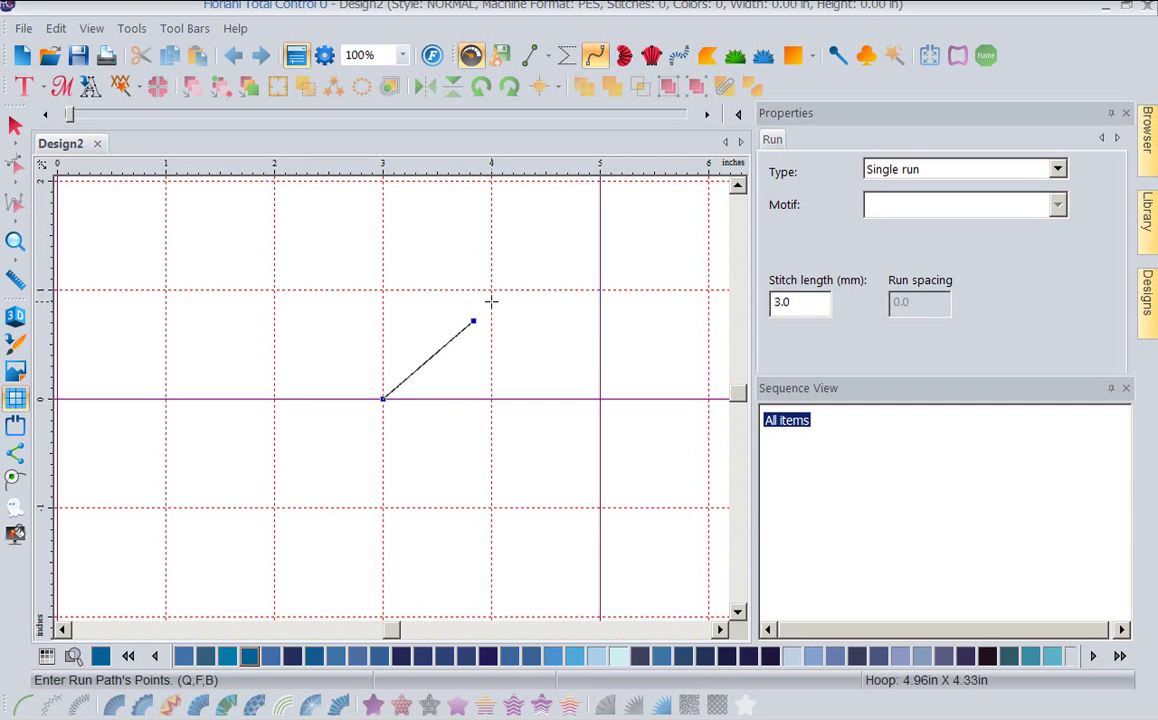
{"action": "left_click", "coordinate": [491, 291]}
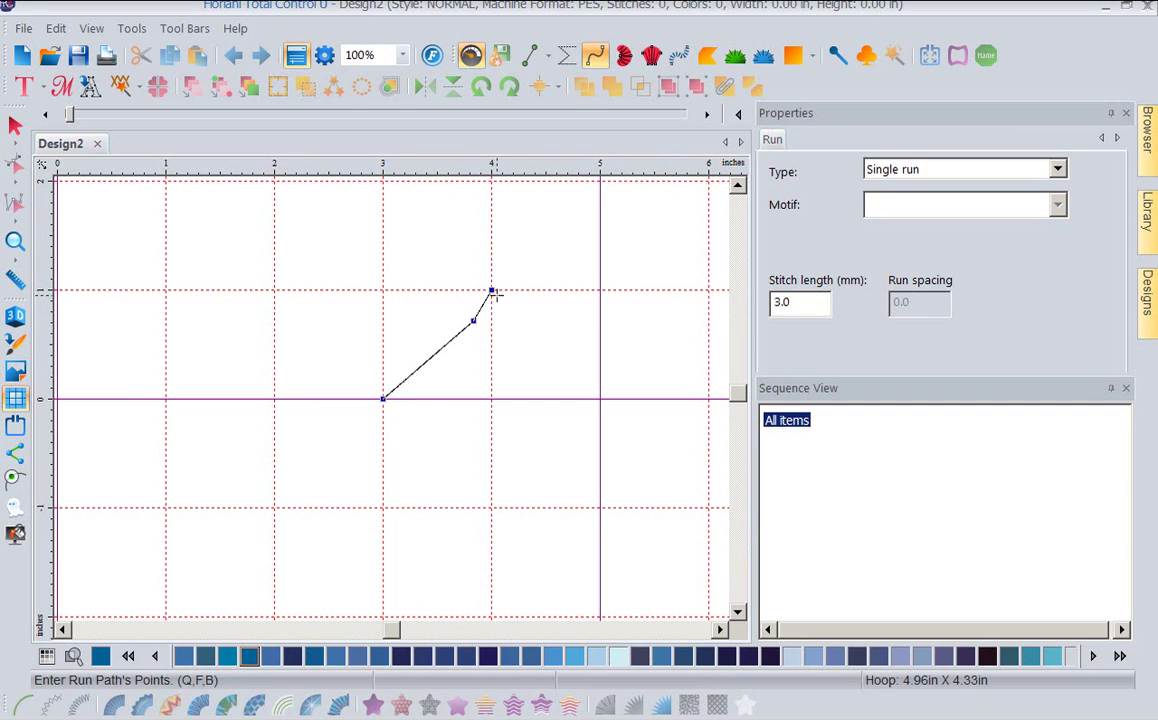
{"action": "left_click", "coordinate": [383, 290]}
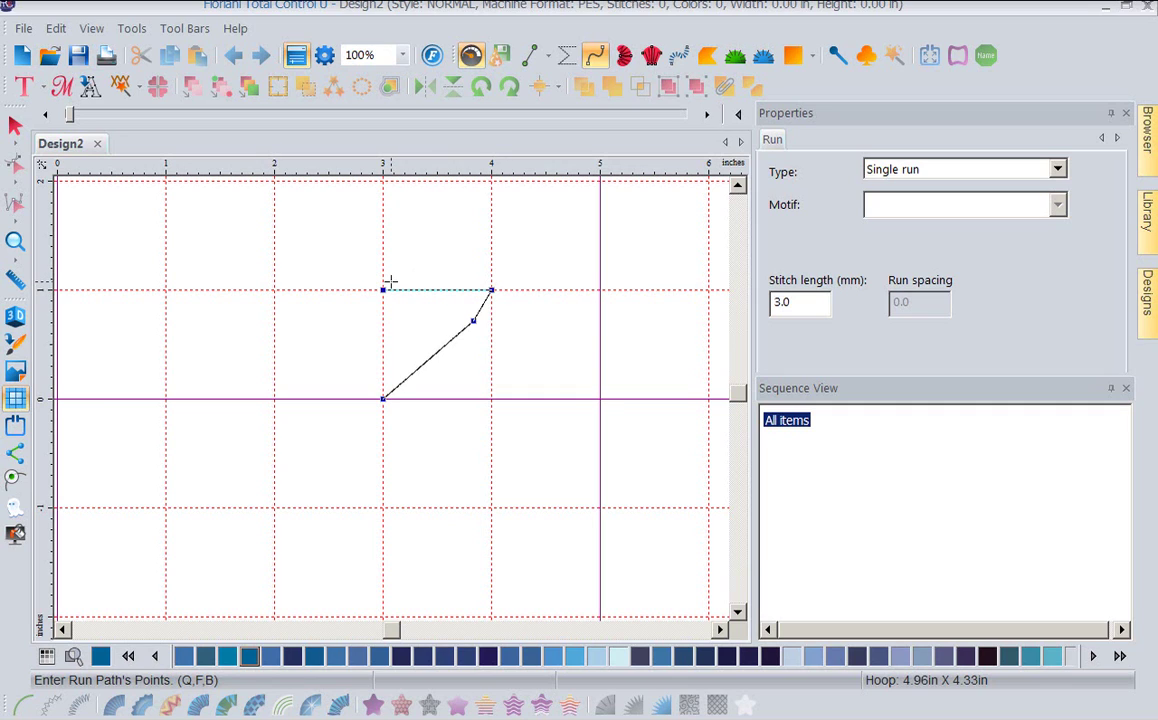
{"action": "left_click", "coordinate": [276, 183]}
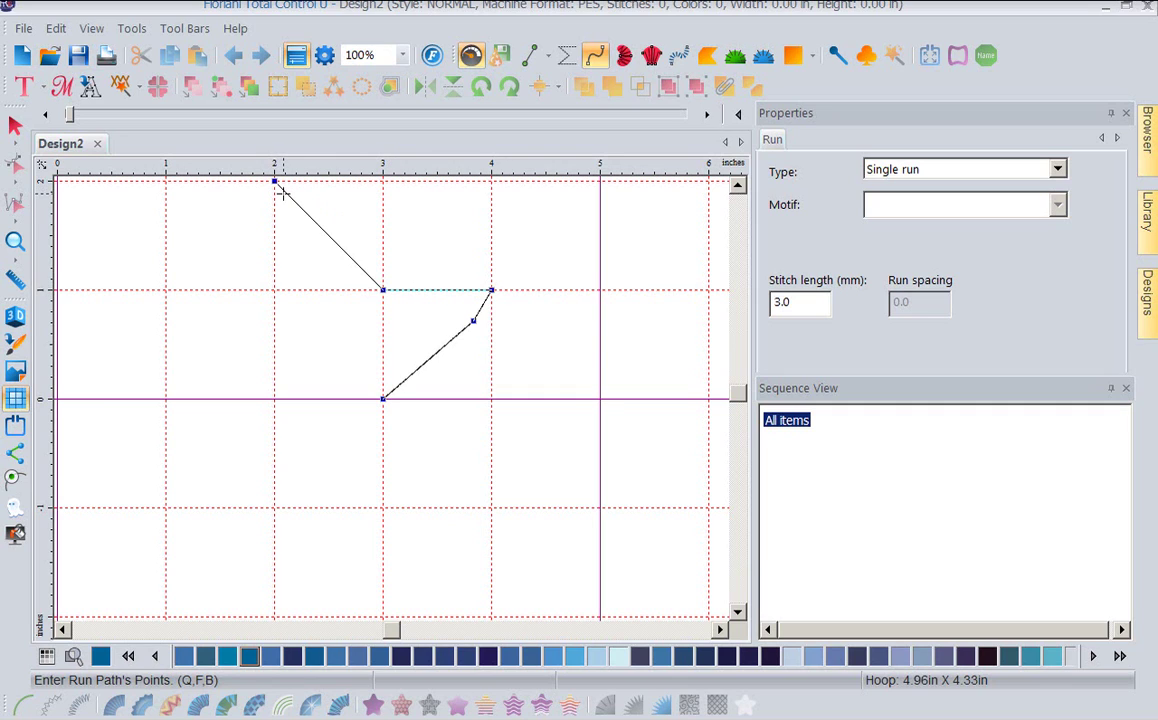
{"action": "left_click", "coordinate": [258, 282]}
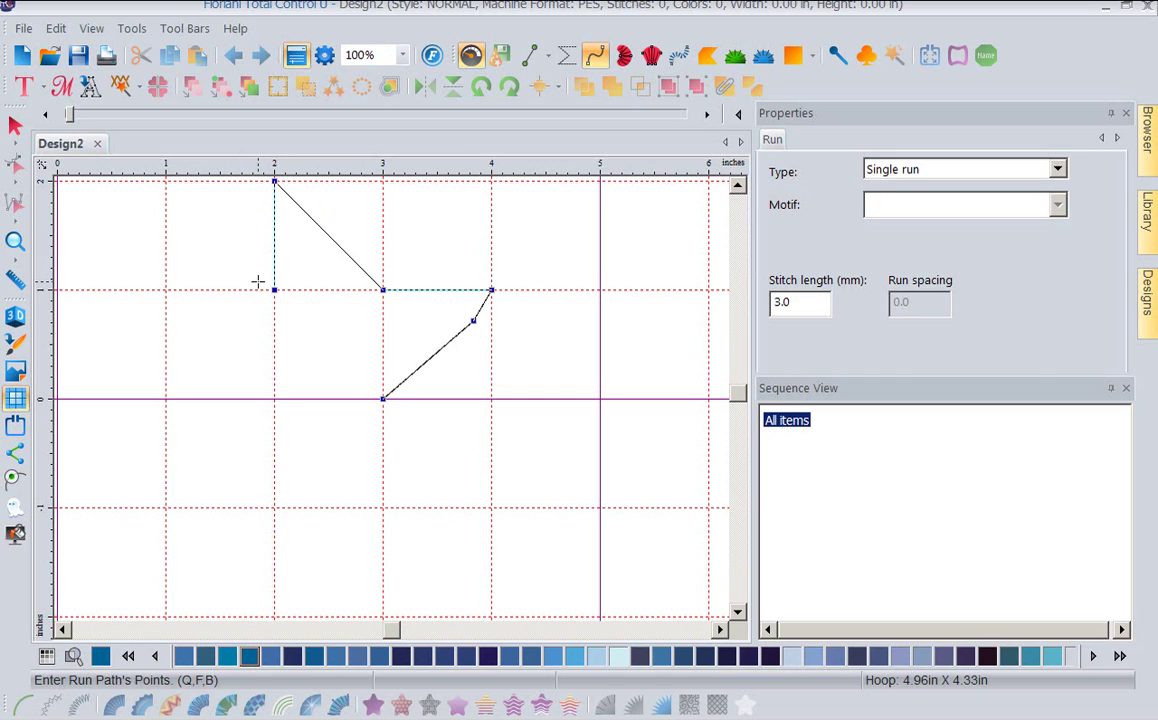
{"action": "left_click", "coordinate": [279, 398]}
{"action": "left_click", "coordinate": [366, 495]}
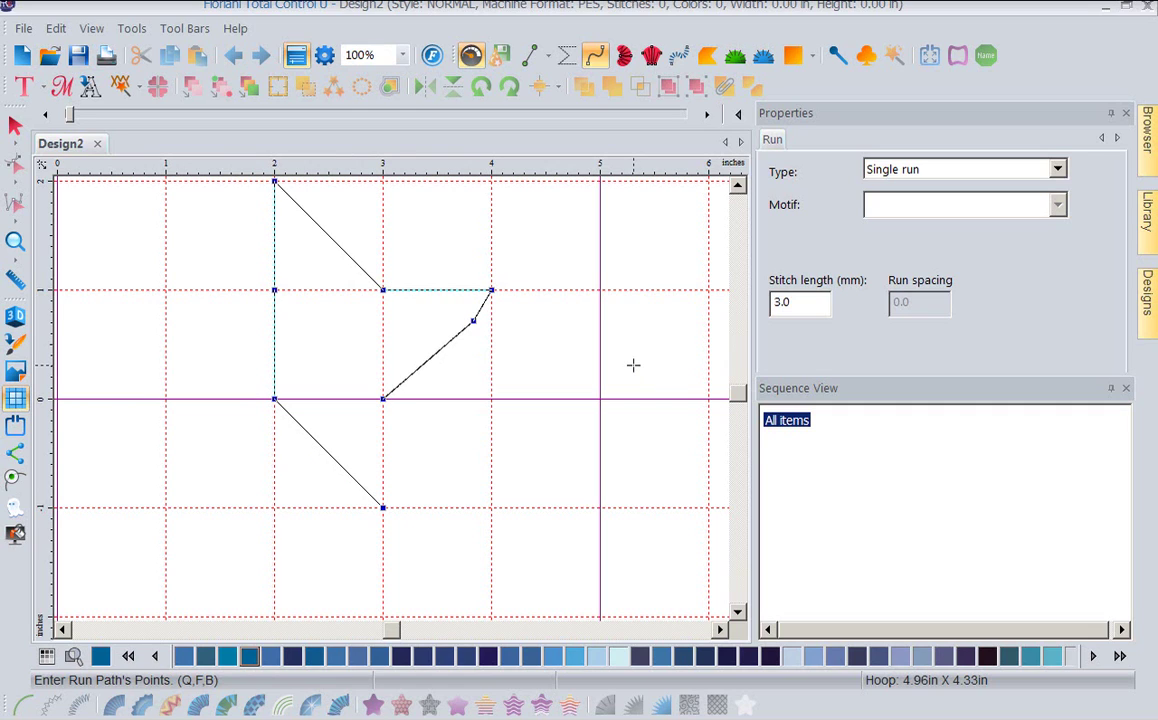
{"action": "key", "text": "Return"}
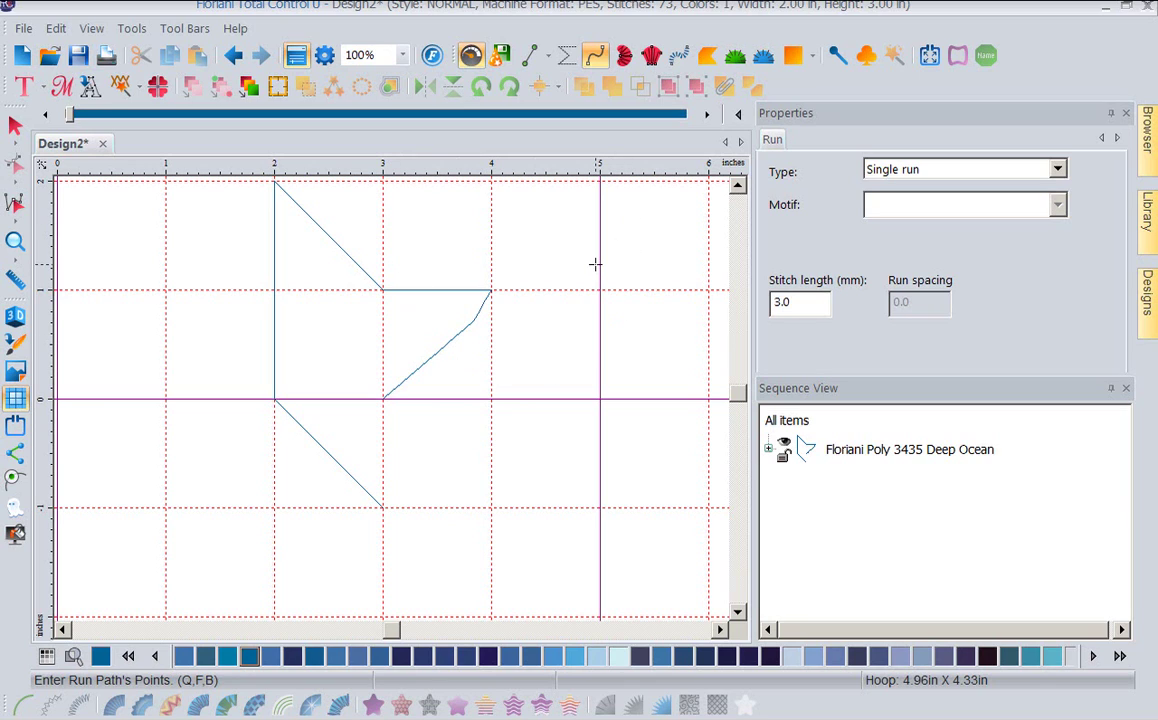
Uncheck Snap to grid in the ruler menu, then confirm it is off
{"action": "right_click", "coordinate": [524, 174]}
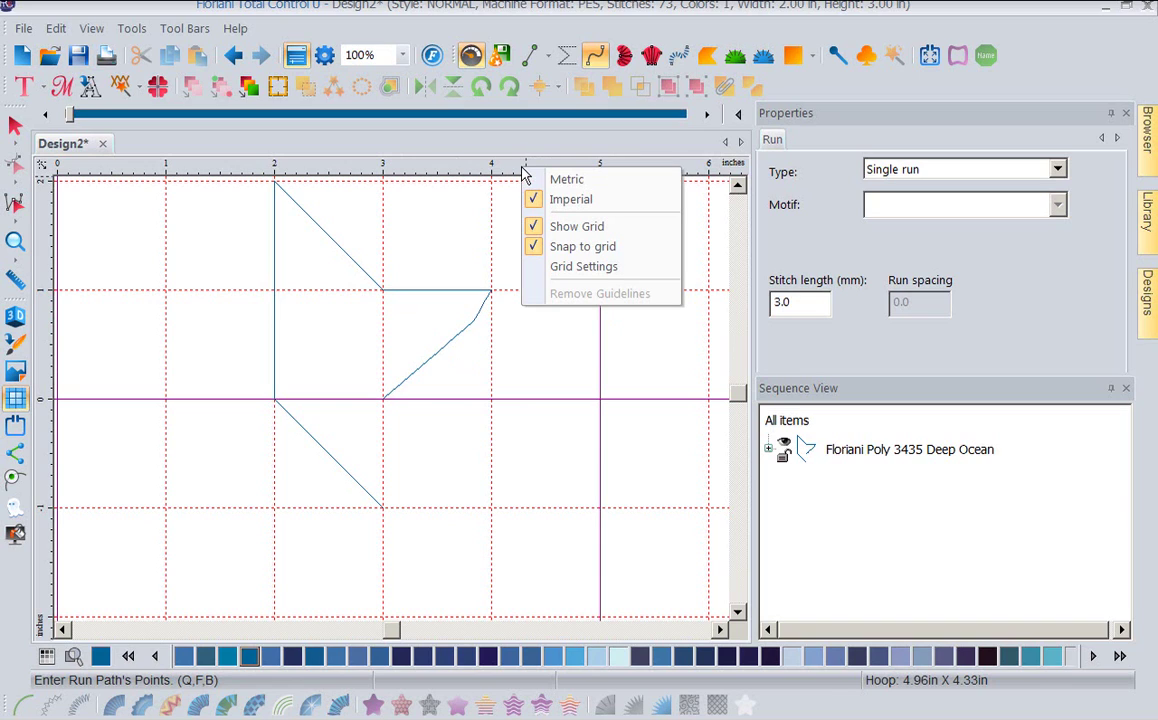
{"action": "left_click", "coordinate": [537, 247]}
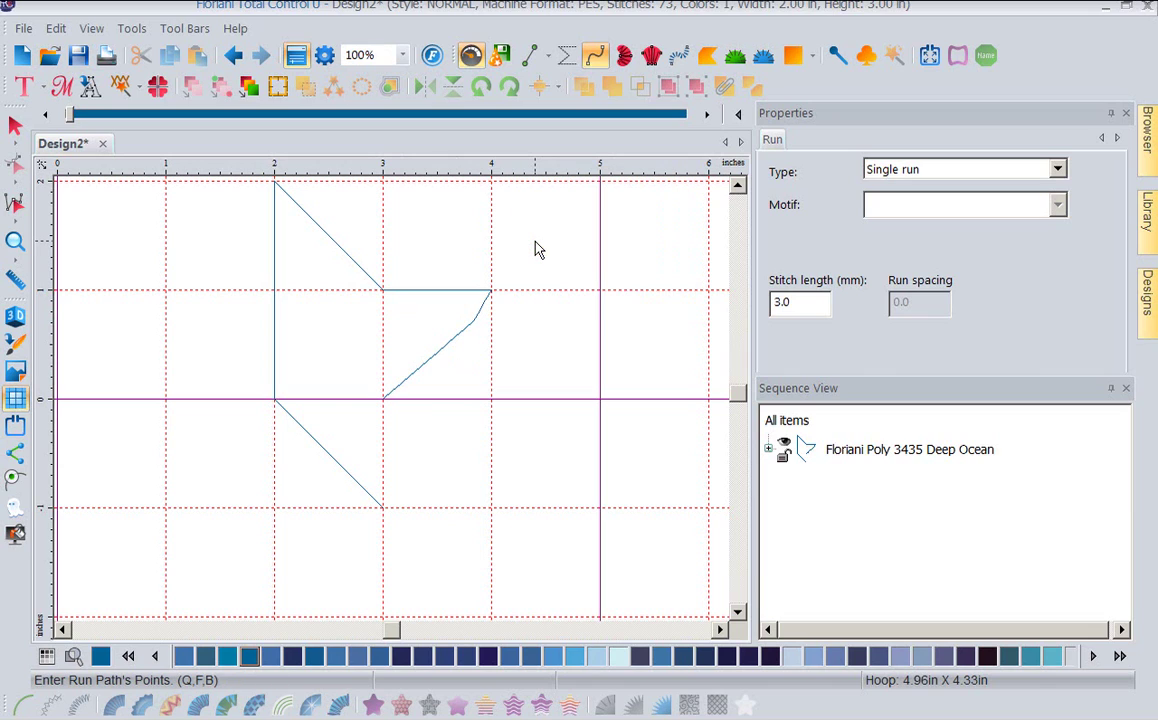
{"action": "right_click", "coordinate": [528, 177]}
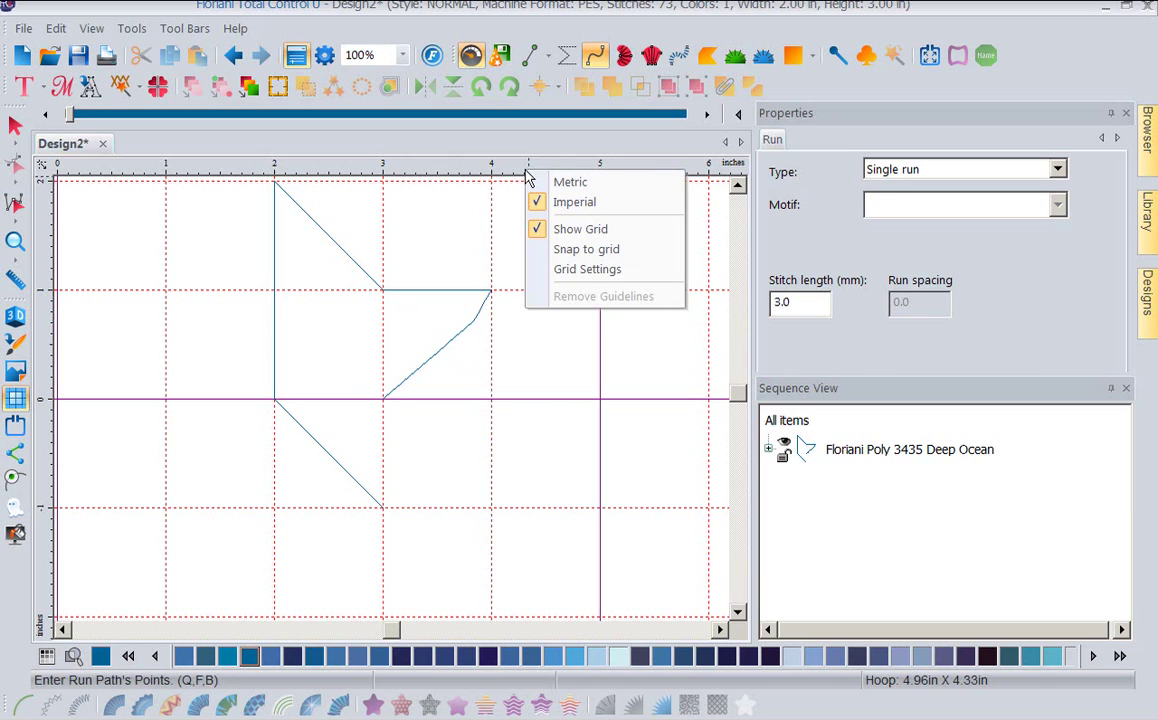
{"action": "left_click", "coordinate": [479, 217]}
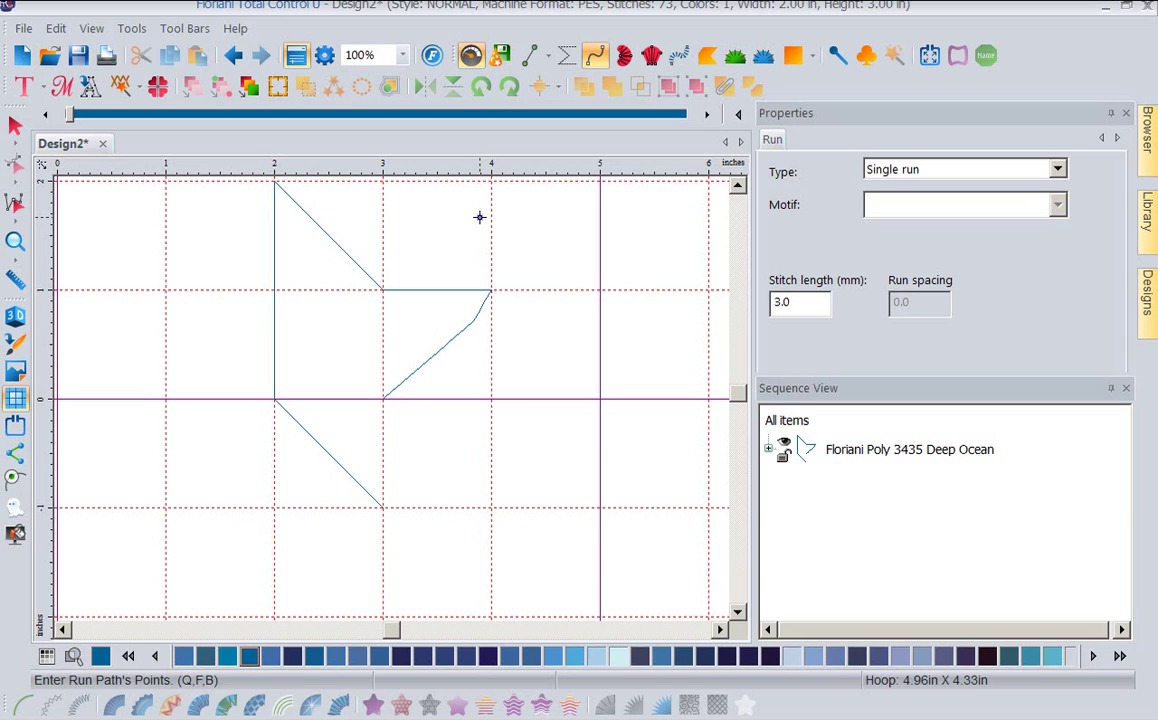